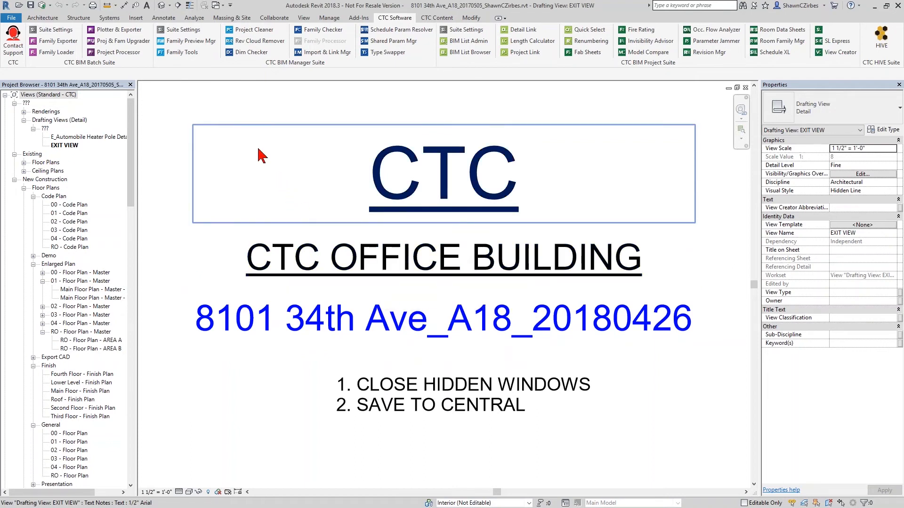
Step: Open the Import and Link Manager to list the project's imported and linked files
drag(297, 64, 298, 130)
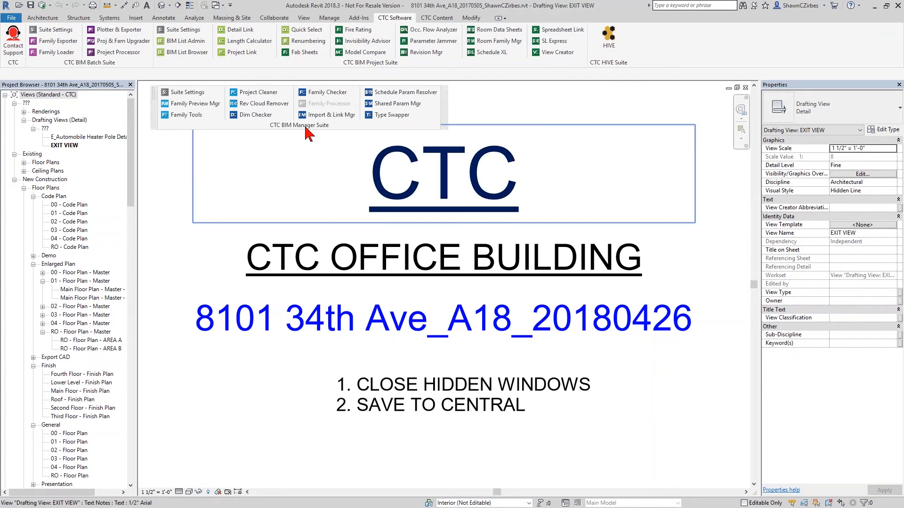
drag(309, 134, 193, 57)
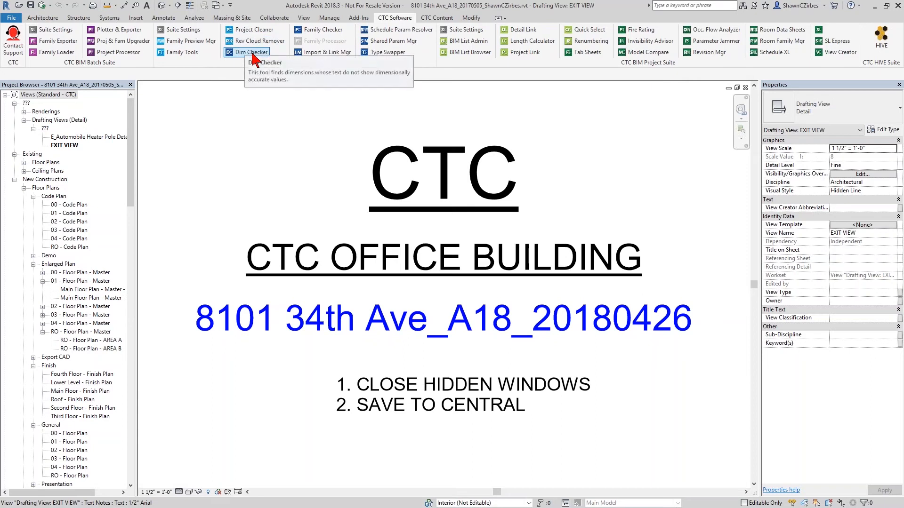
click(320, 53)
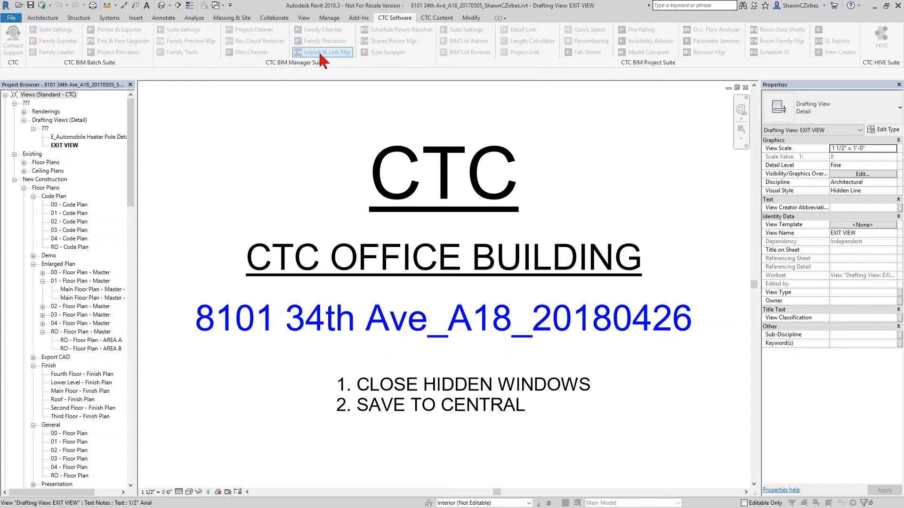
drag(359, 87, 359, 66)
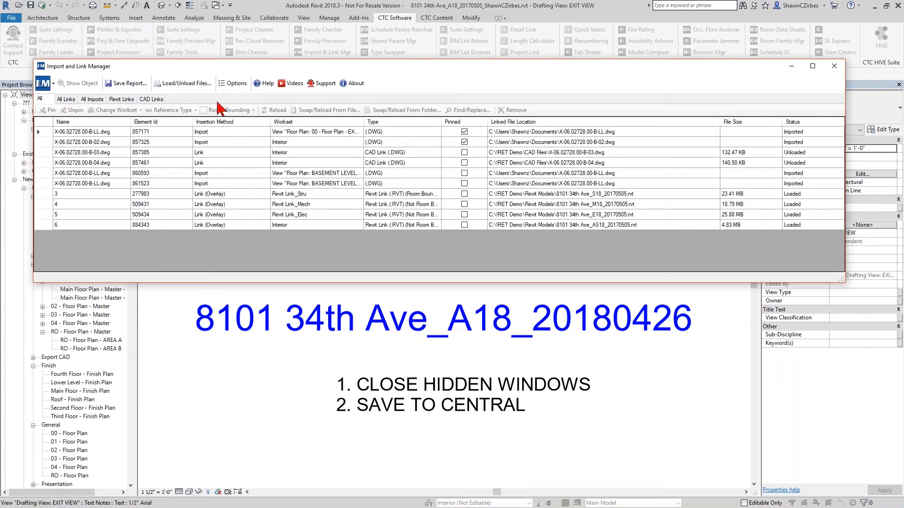
Step: Review which grid columns are displayed in the manager's options and accept them without changes
click(233, 83)
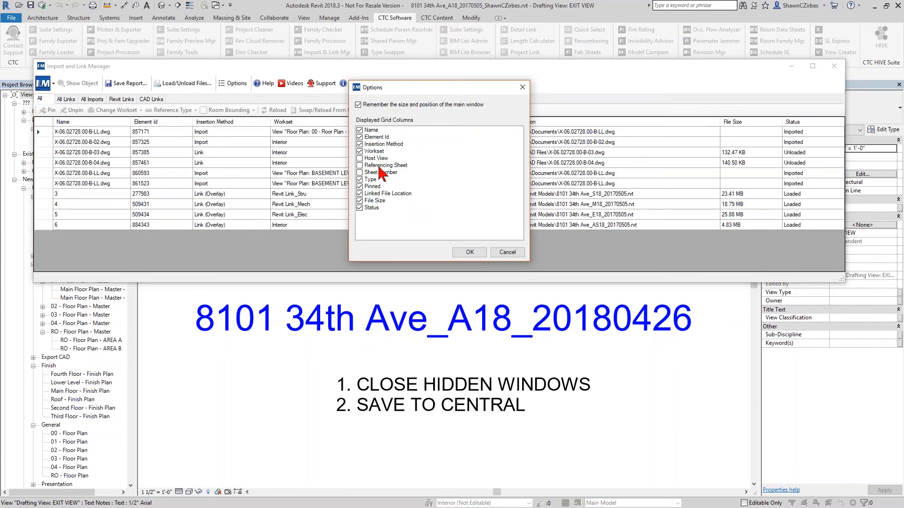
drag(387, 87, 492, 91)
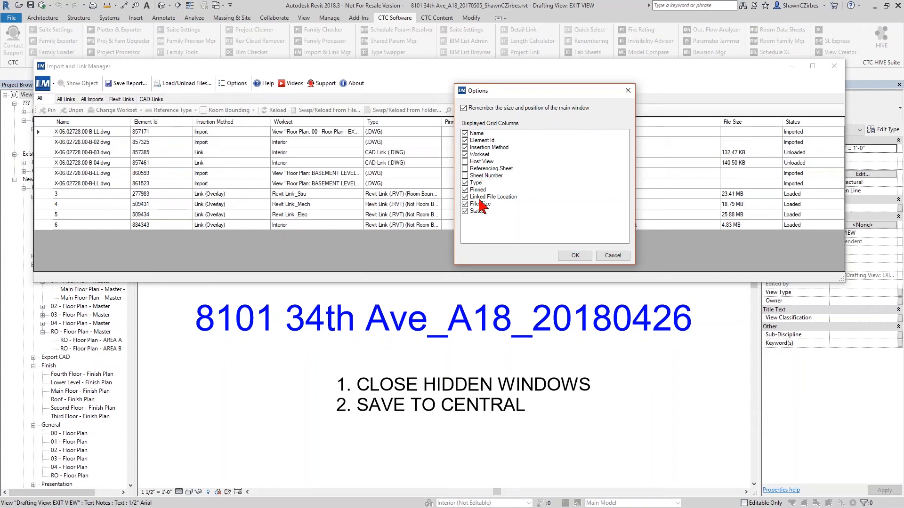
click(573, 256)
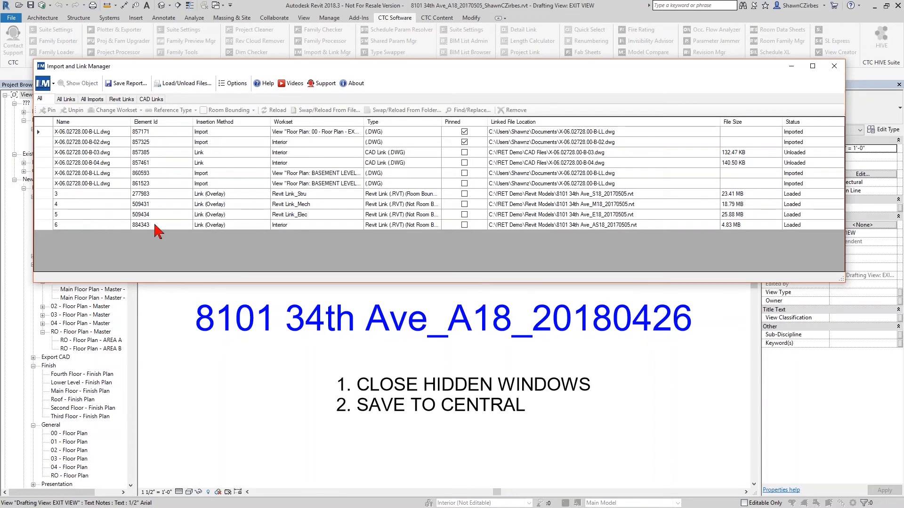
click(298, 226)
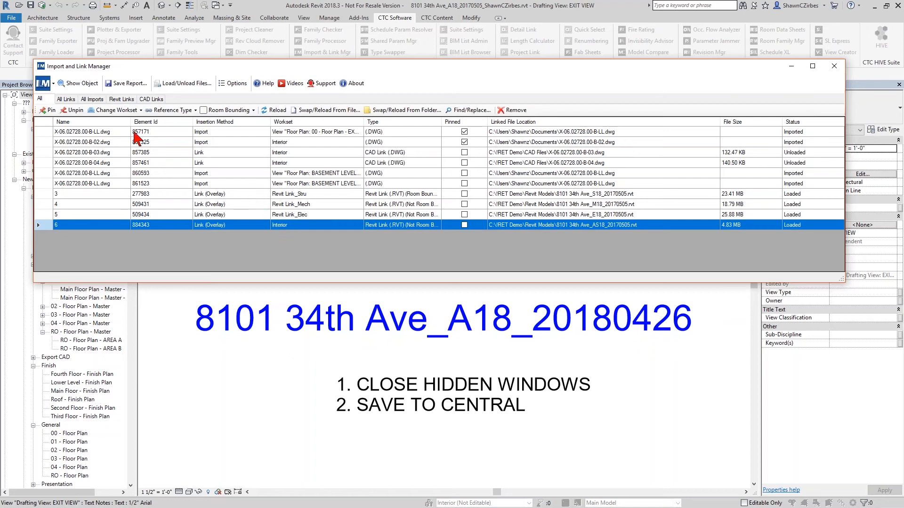
click(115, 110)
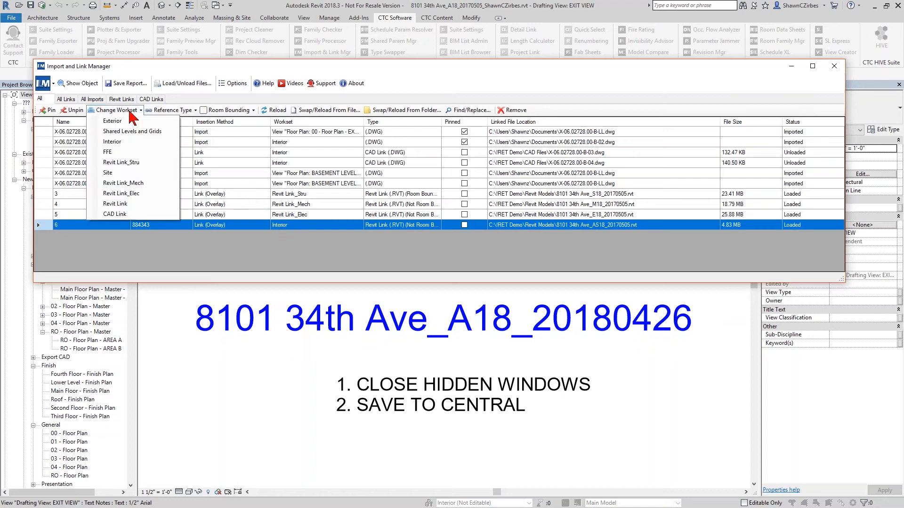
click(107, 172)
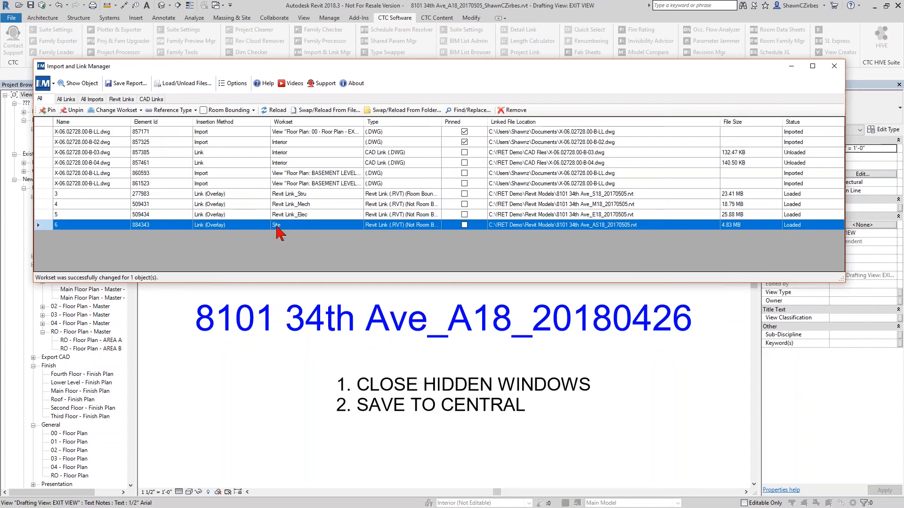
shift+click(307, 194)
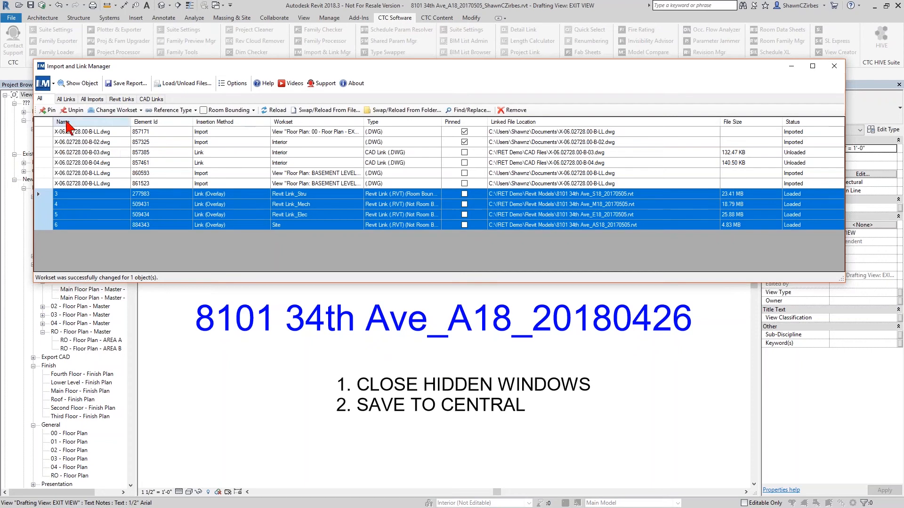
click(51, 111)
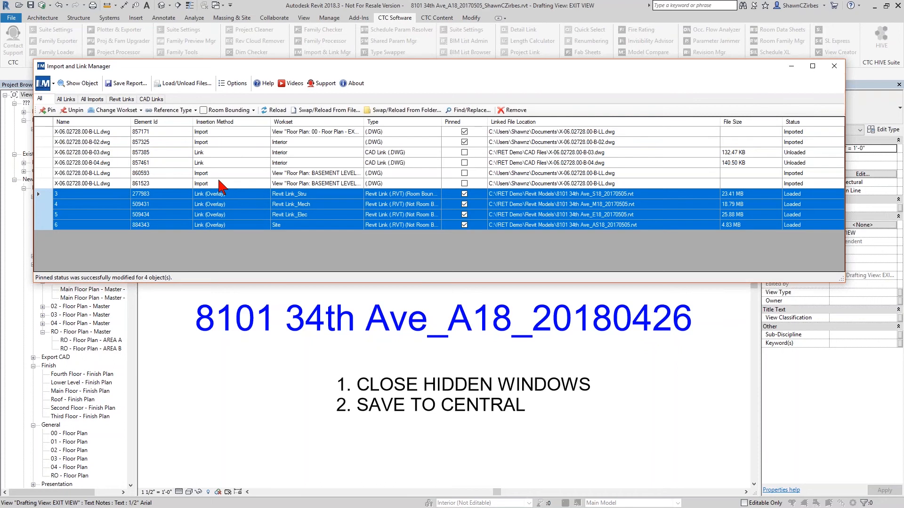
Step: Sort the file list by name in descending order and widen the Workset column to show the full view names
click(117, 123)
click(116, 123)
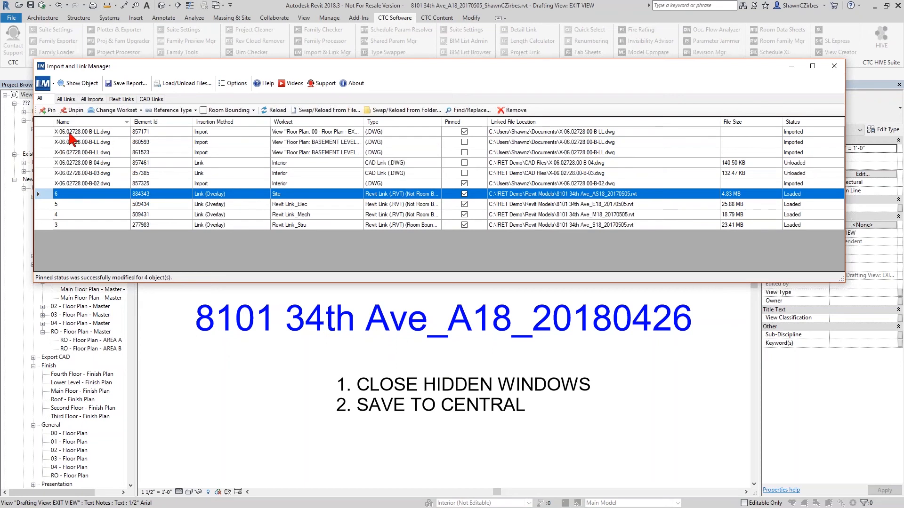
click(99, 133)
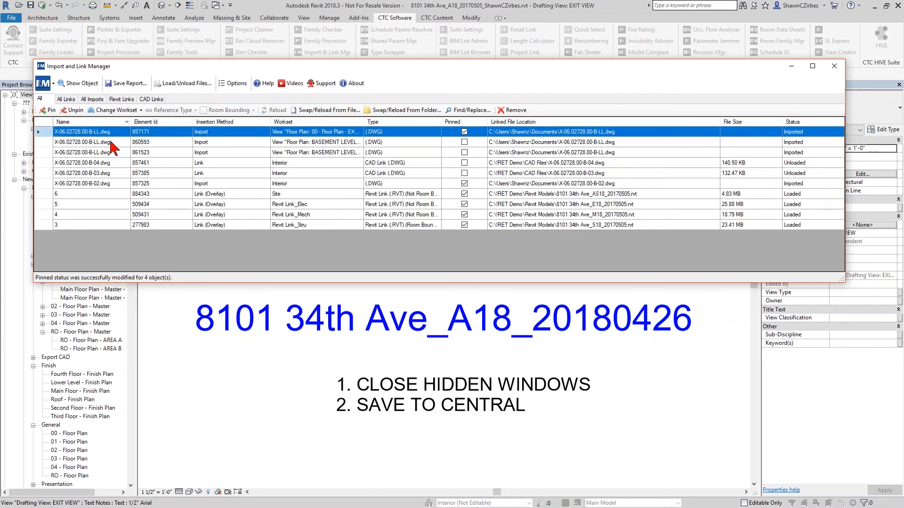
click(112, 142)
click(111, 152)
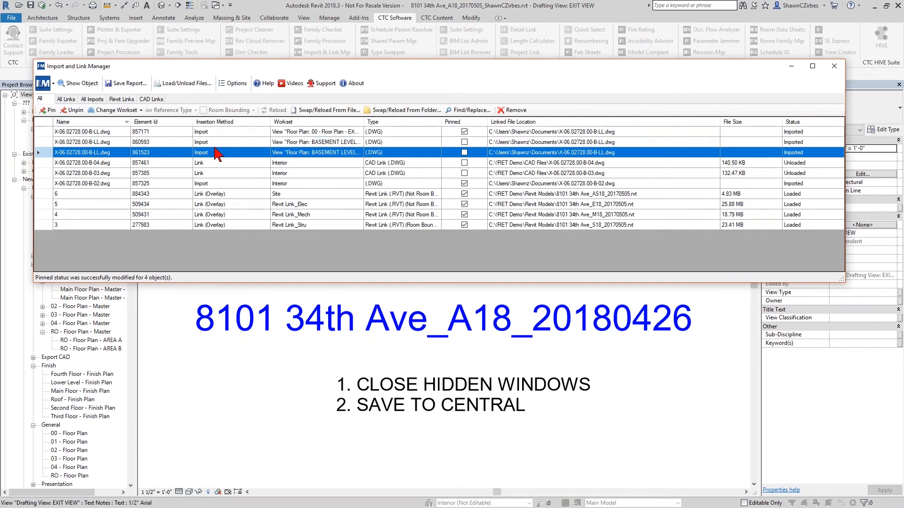
drag(364, 121, 406, 121)
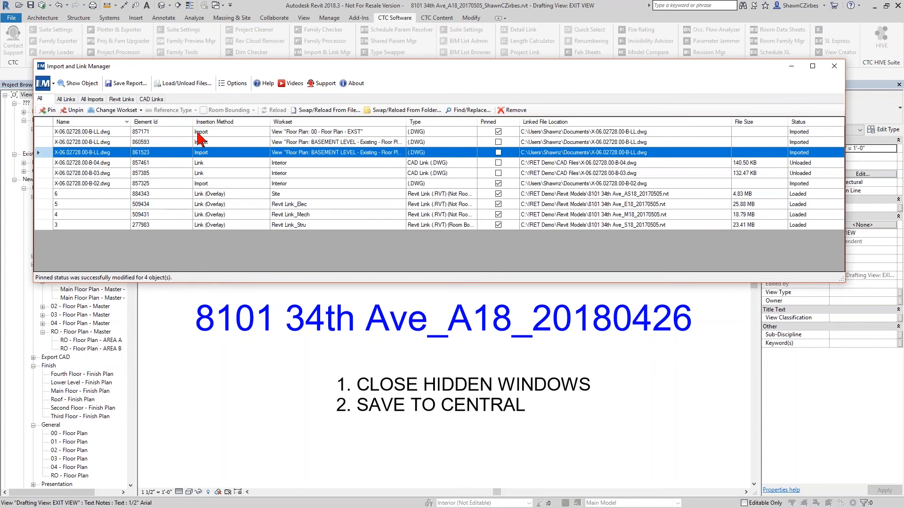
Step: Remove the two X-06.02728.00-B-LL.dwg imports placed in the BASEMENT LEVEL floor plan views
click(307, 133)
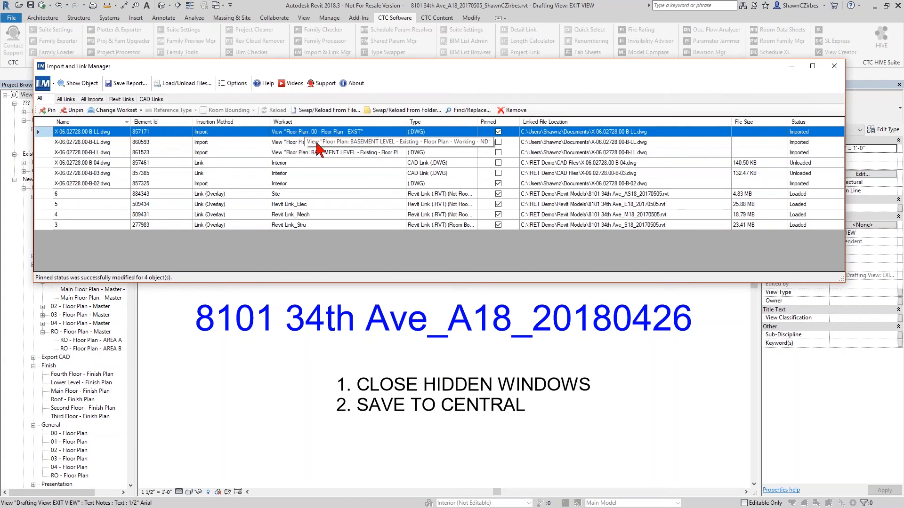
click(311, 142)
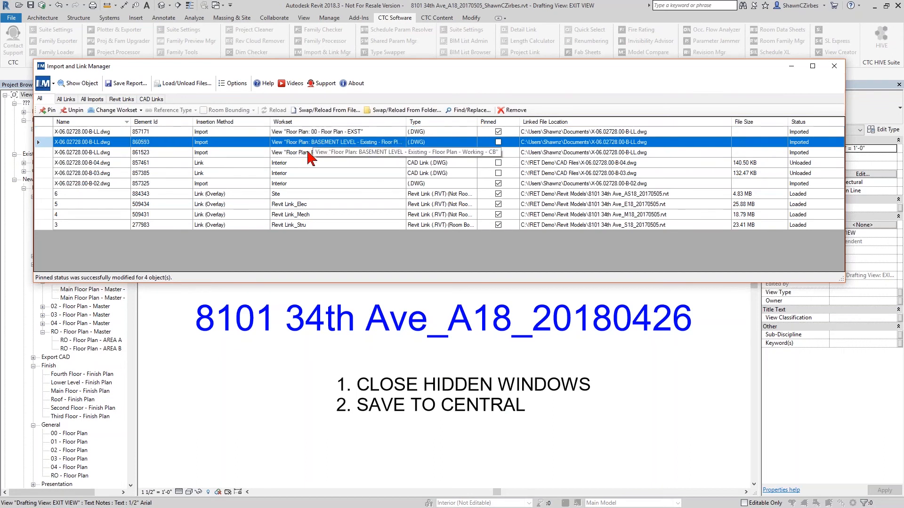
ctrl+click(308, 153)
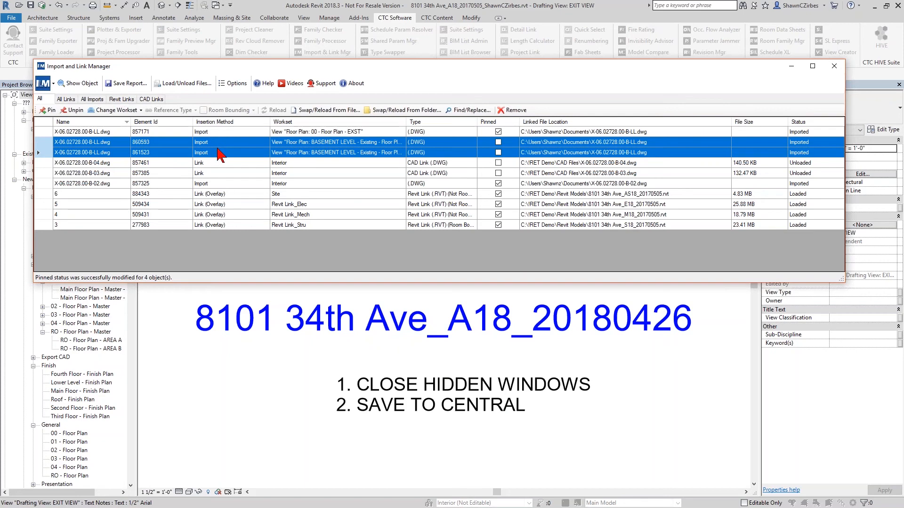
click(506, 113)
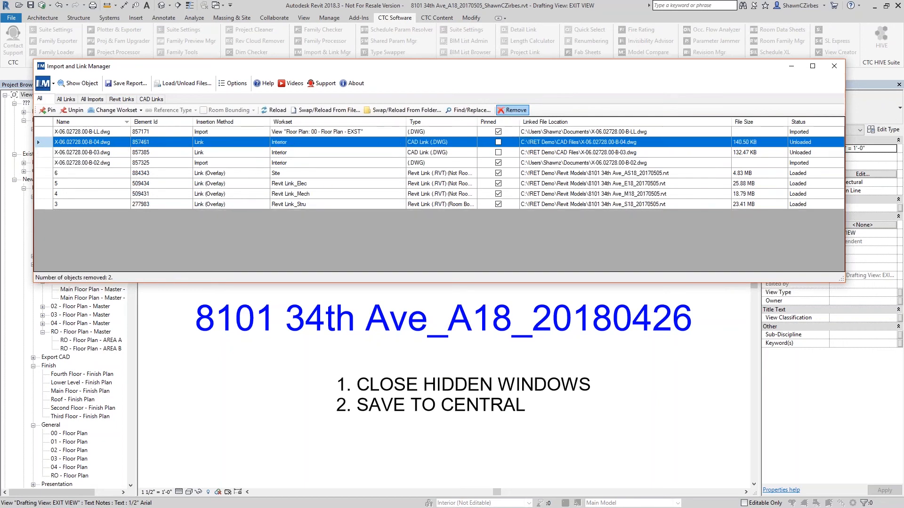
Step: Swap the remaining X-06.02728.00-B-LL.dwg import from file, choosing X-06.02728.00-B-LL.dwg in C:\!RET Demo\CAD Files
click(190, 130)
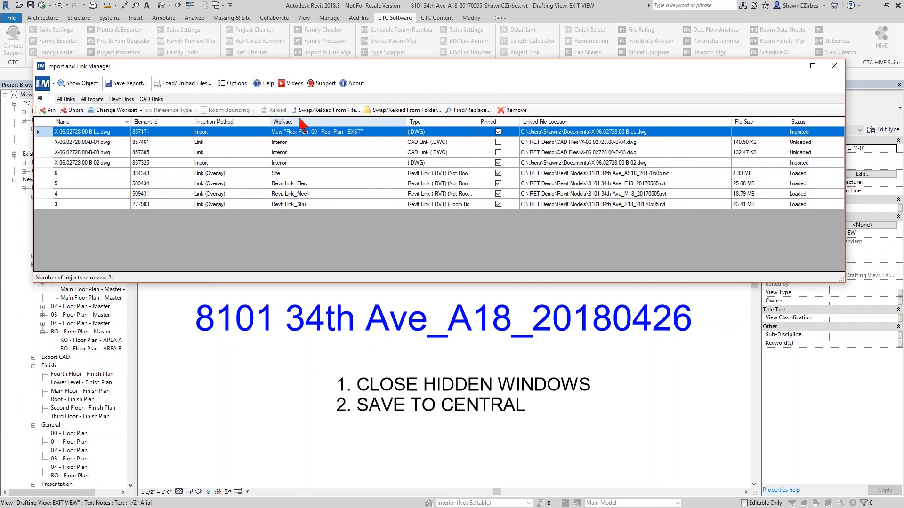
click(337, 116)
scroll(329, 141, down, 7)
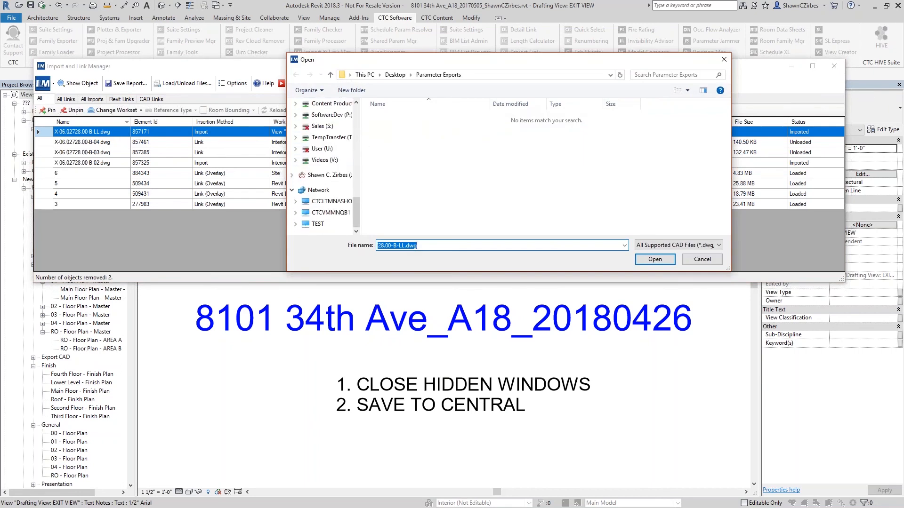
drag(429, 53, 462, 252)
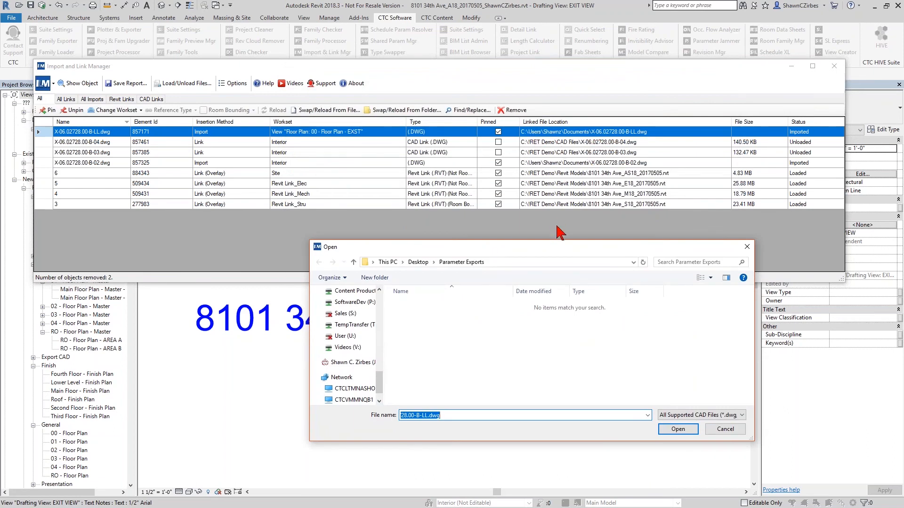
drag(554, 246, 521, 138)
drag(349, 272, 351, 239)
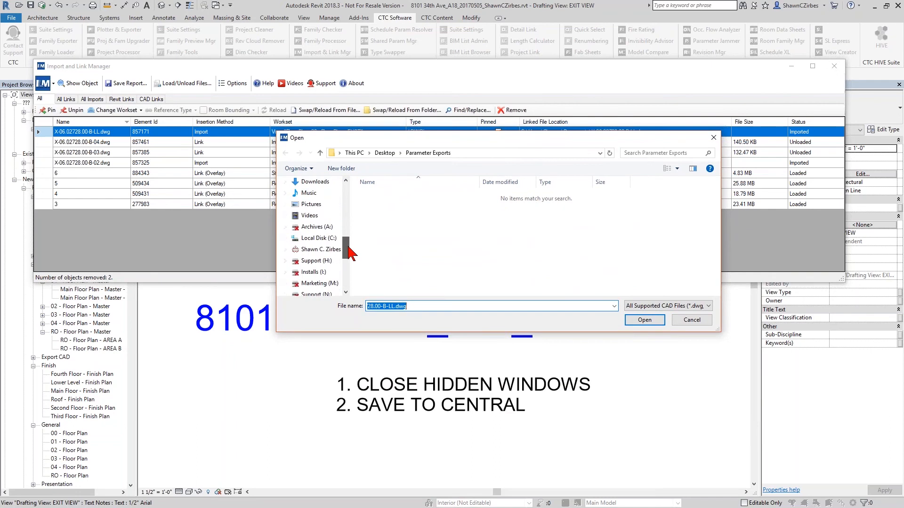
click(318, 238)
double_click(401, 196)
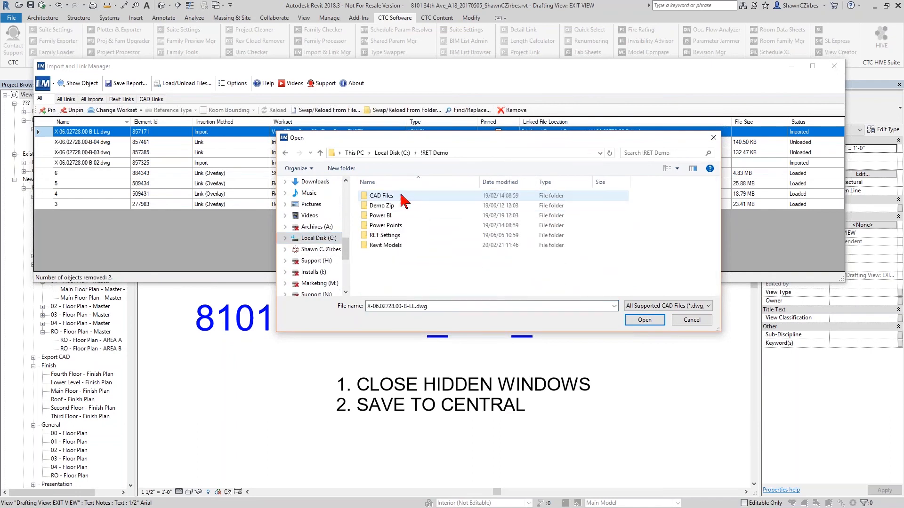
double_click(402, 197)
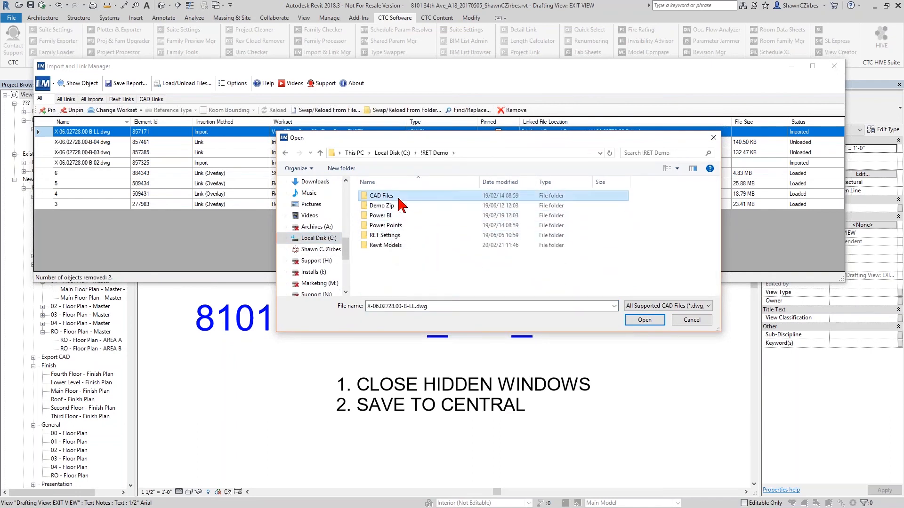
scroll(424, 291, down, 1)
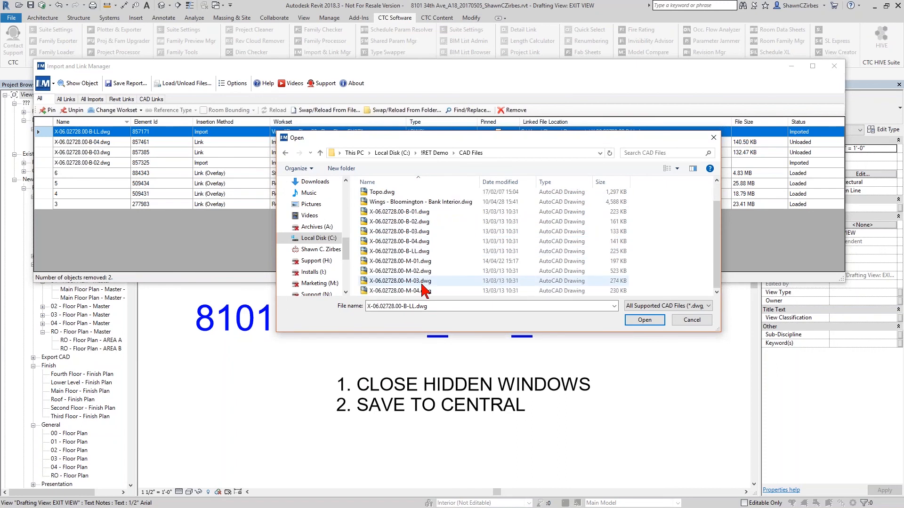
click(413, 254)
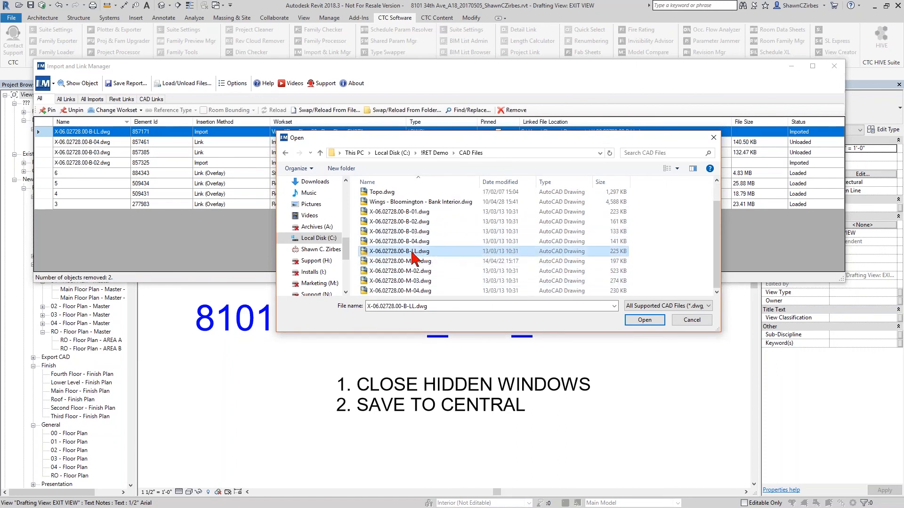
click(643, 321)
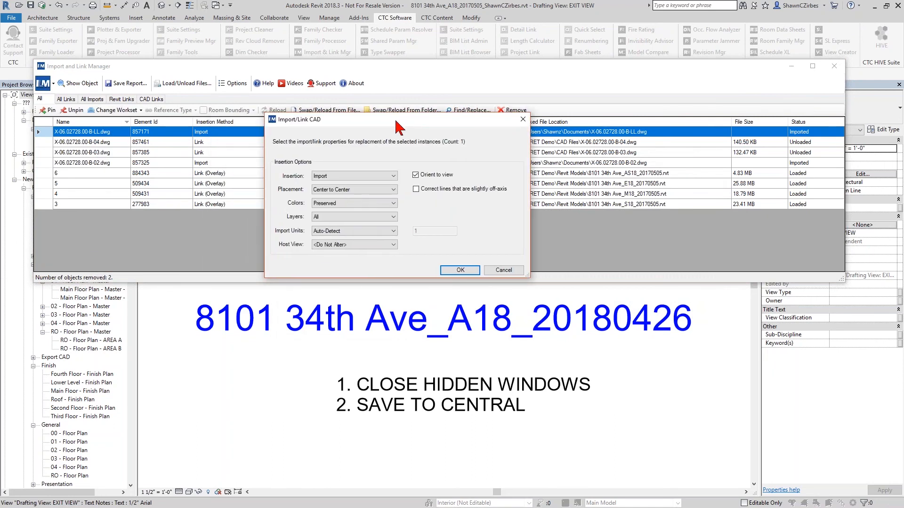
Step: Set the replacement drawing's insertion method to Link and apply the swap
drag(356, 125, 349, 143)
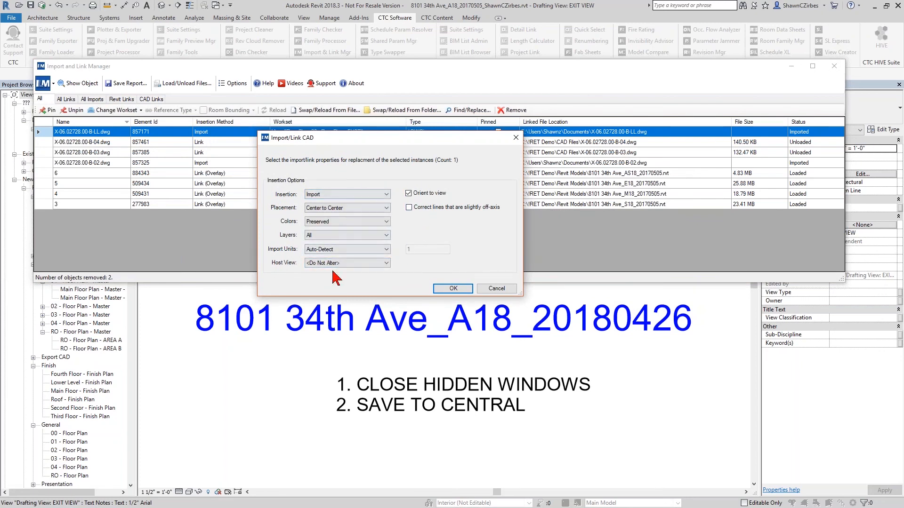
click(372, 195)
click(331, 210)
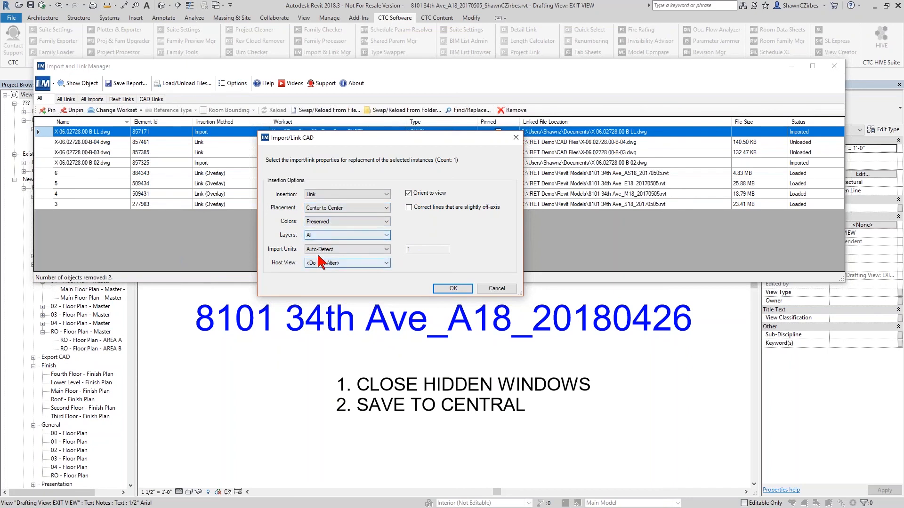
click(453, 288)
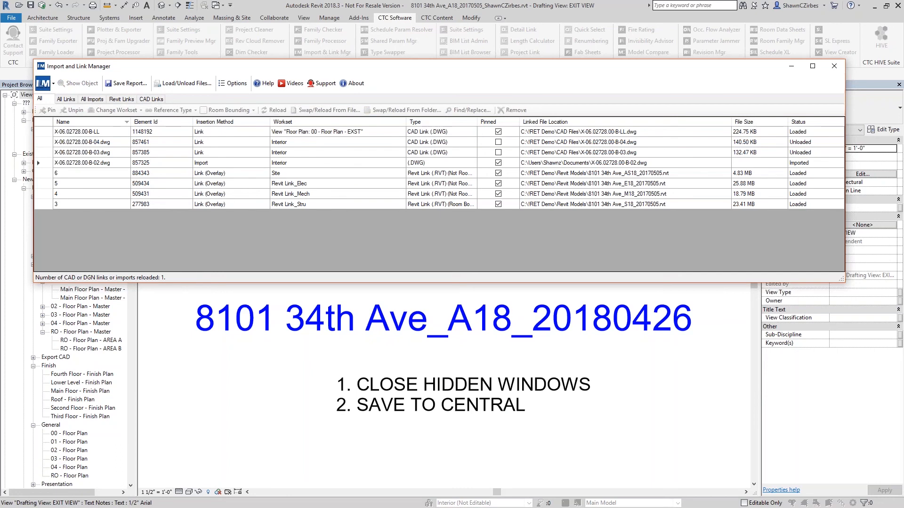
Step: Pin the unloaded CAD links X-06.02728.00-B-04.dwg and X-06.02728.00-B-03.dwg
click(113, 132)
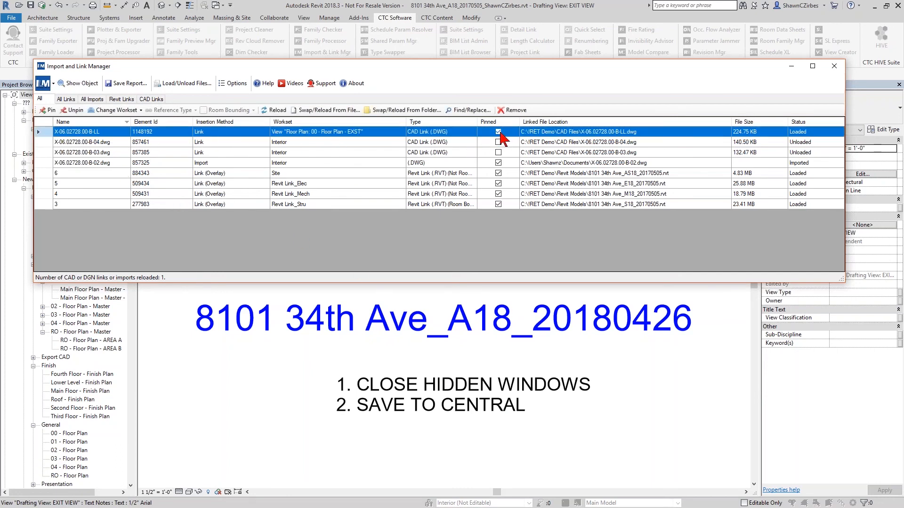
click(377, 143)
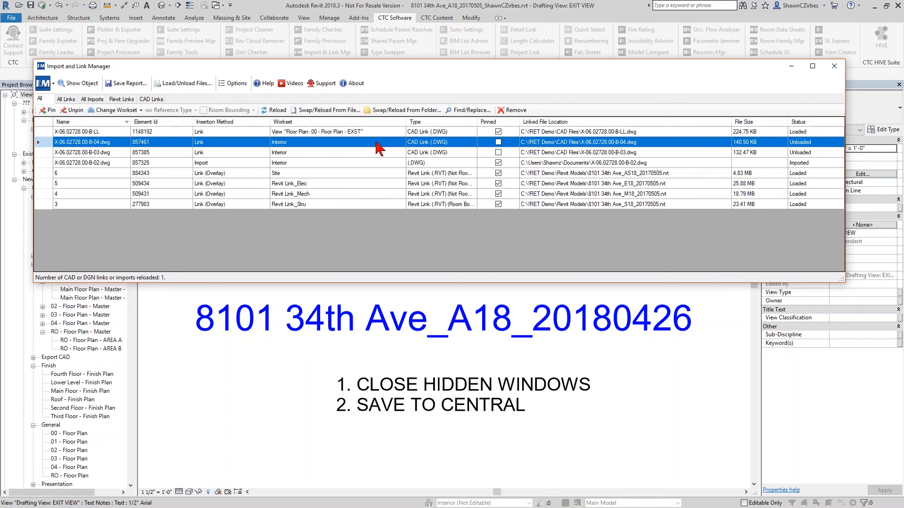
shift+click(467, 162)
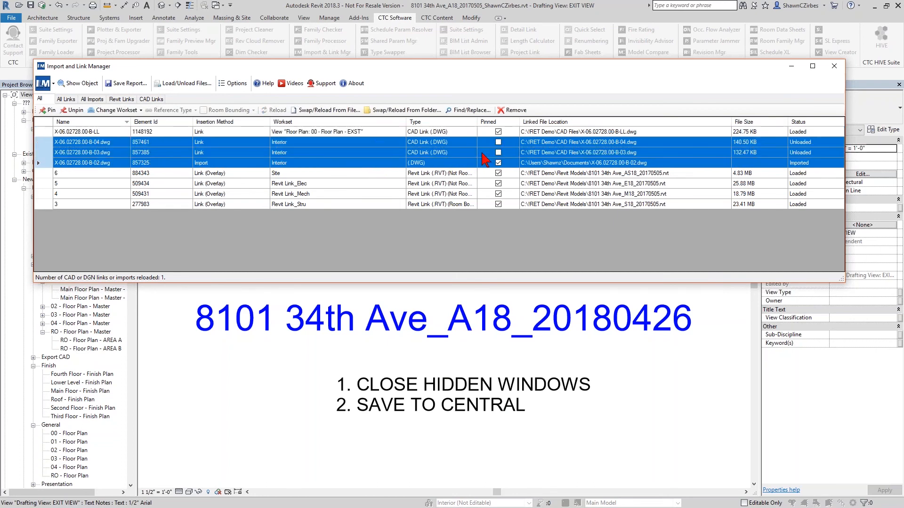
shift+click(463, 151)
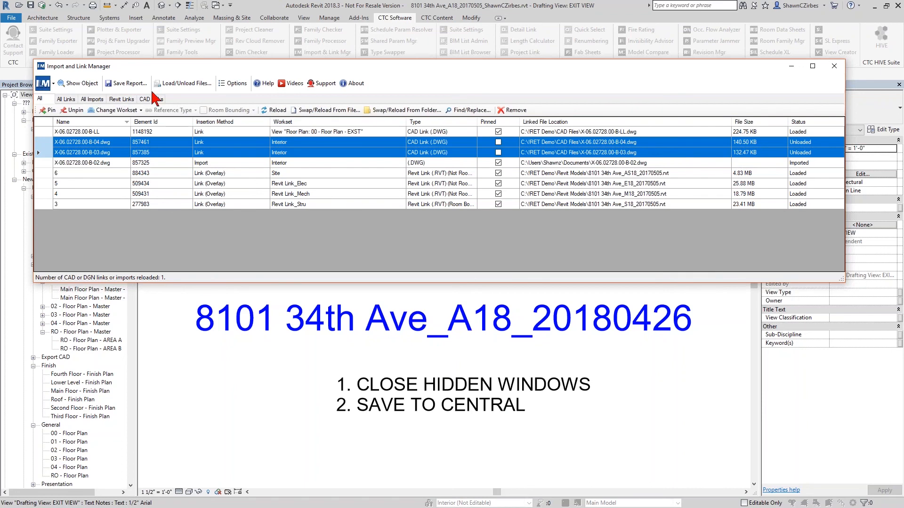
click(51, 111)
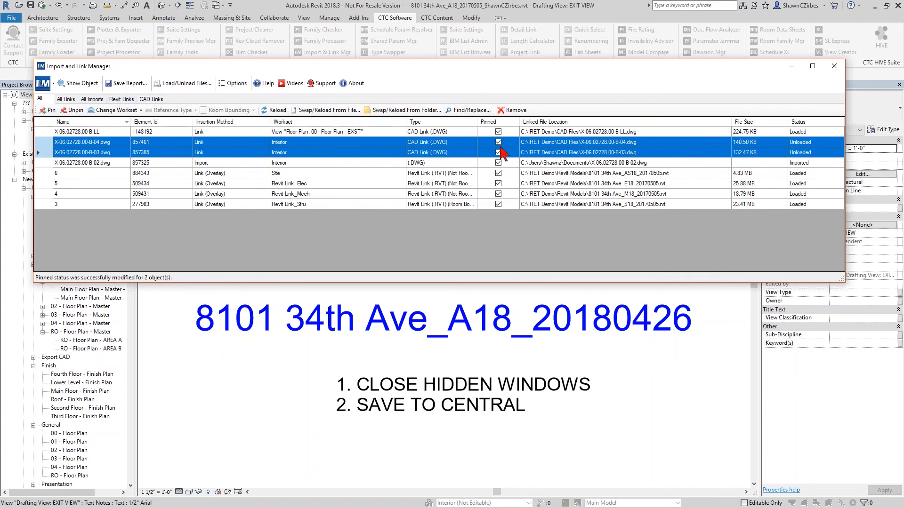
Step: Change the workset of the B-04, B-03 and B-02 DWG files to CAD Link and close the Import and Link Manager
ctrl+click(288, 163)
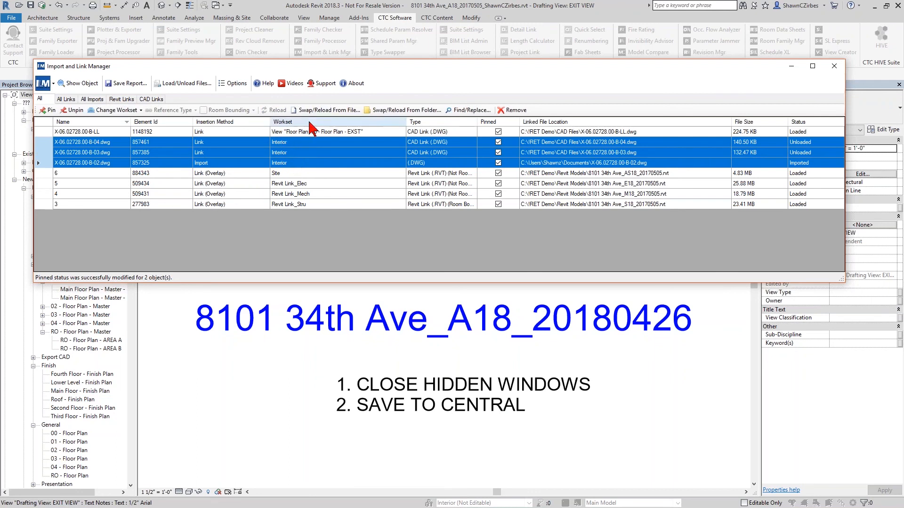
click(137, 111)
click(122, 214)
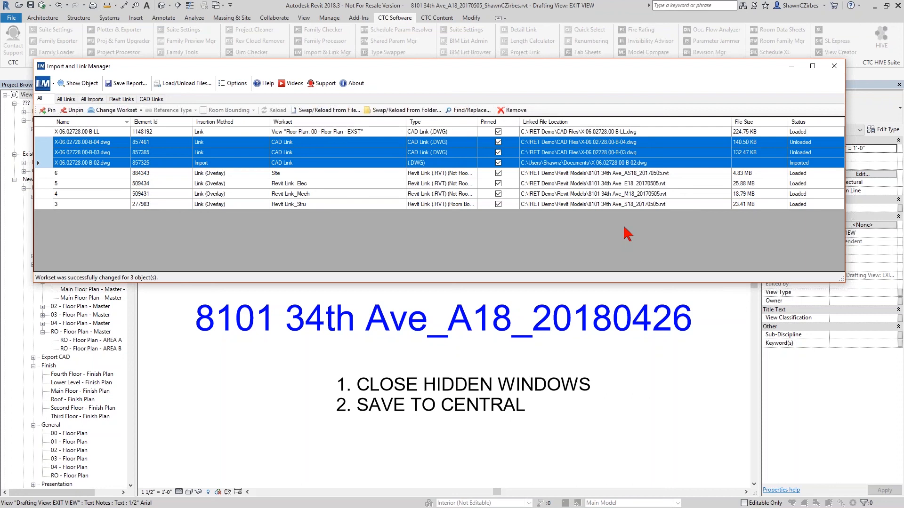
click(834, 65)
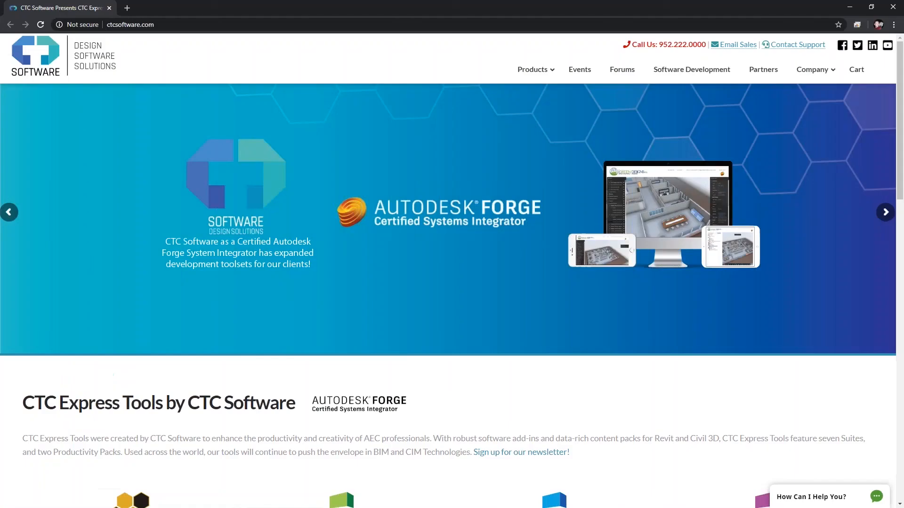
Step: Switch to the browser, open the BIM Manager Suite 2020 product page on ctcsoftware.com and highlight its supported Revit versions
click(167, 24)
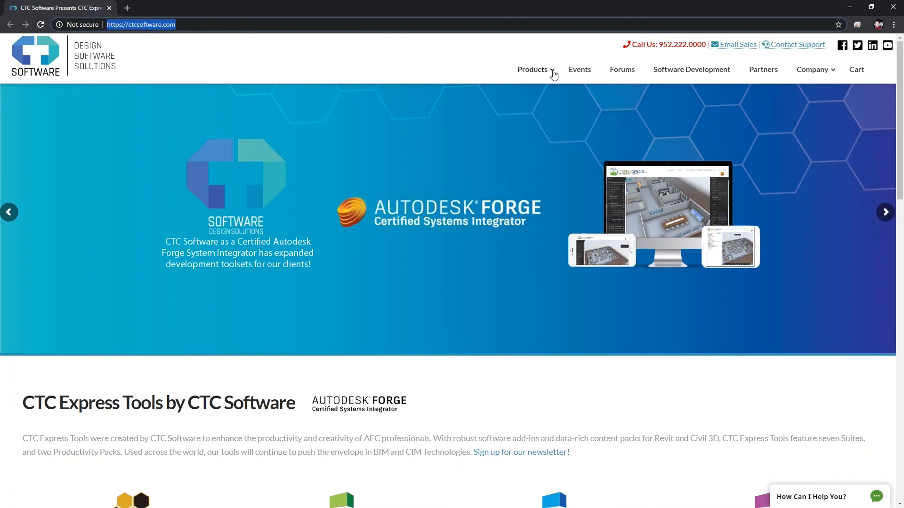
mouse_move(549, 74)
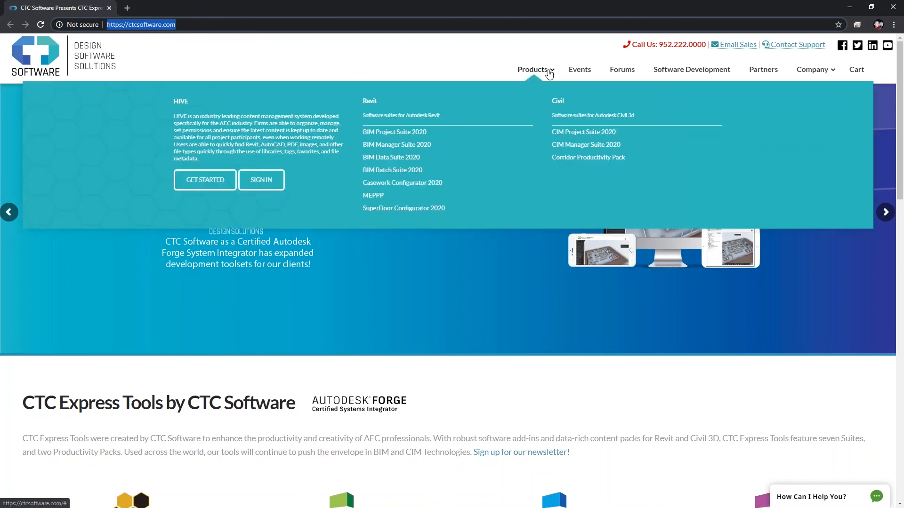
click(413, 149)
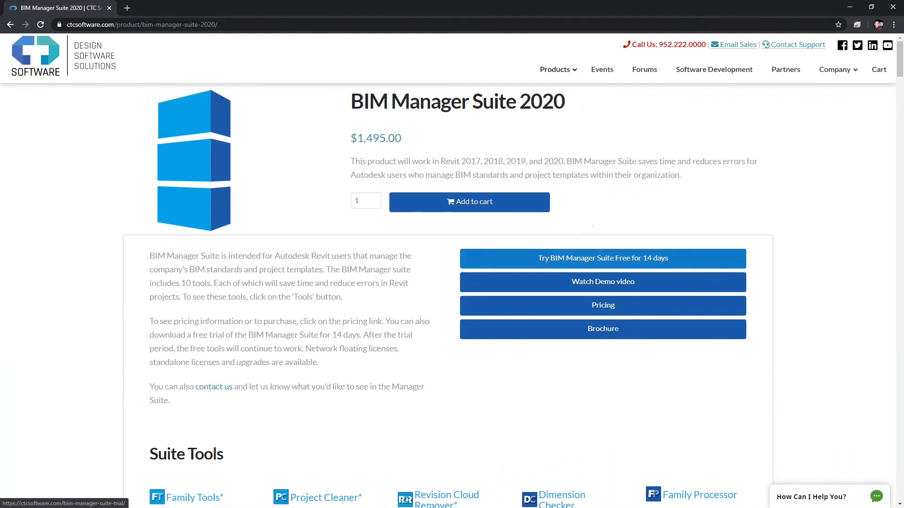
drag(462, 161, 567, 161)
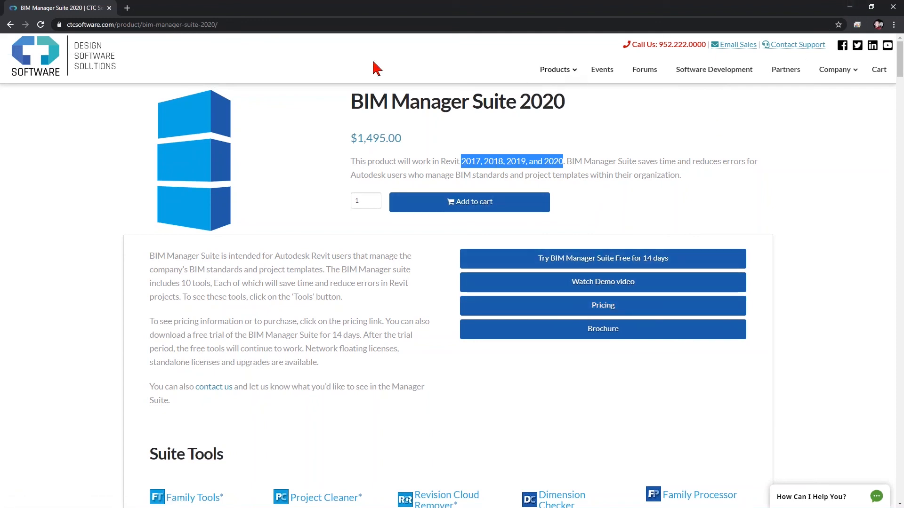
Step: Reopen the BIM Manager Suite 2020 product page from the site's product list, and minimize the browser to return to Revit
click(550, 70)
click(394, 150)
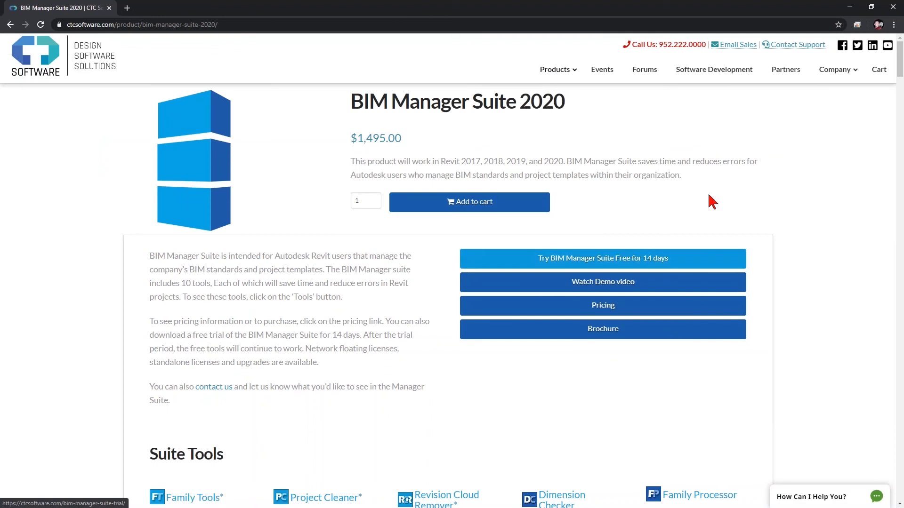
click(849, 8)
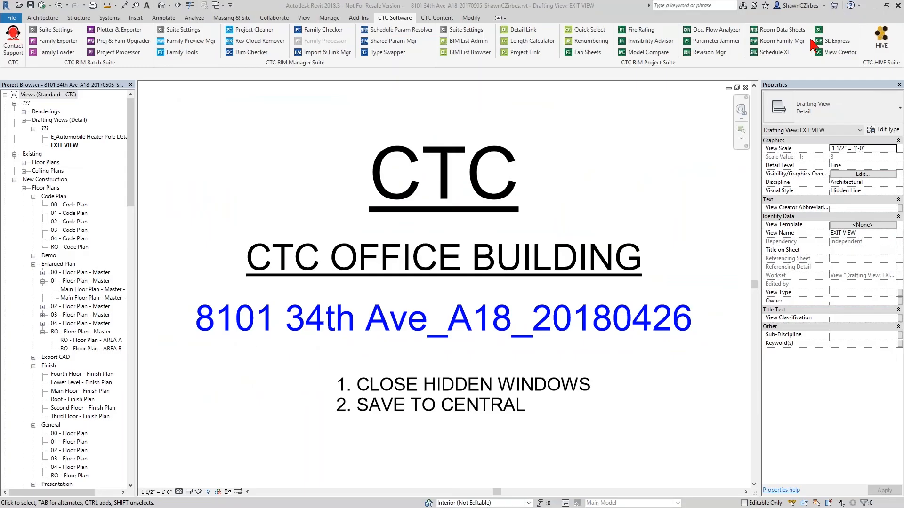